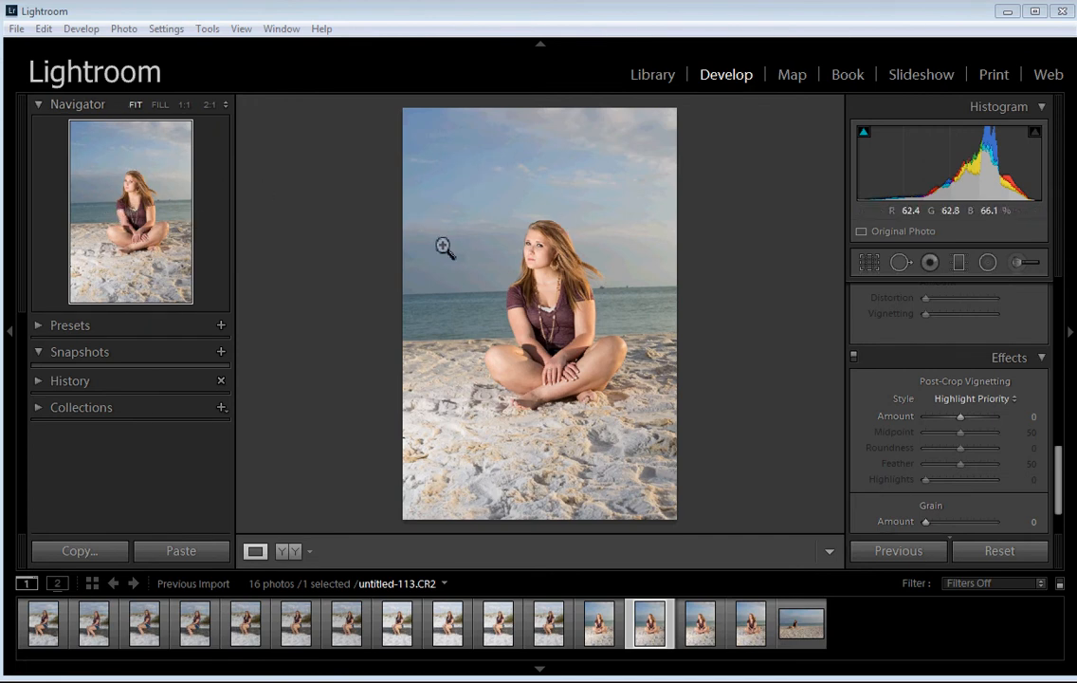
# Inspect the woman's face at 1:1 and 2:1 magnification, returning to the full-photo view
pyautogui.click(543, 249)
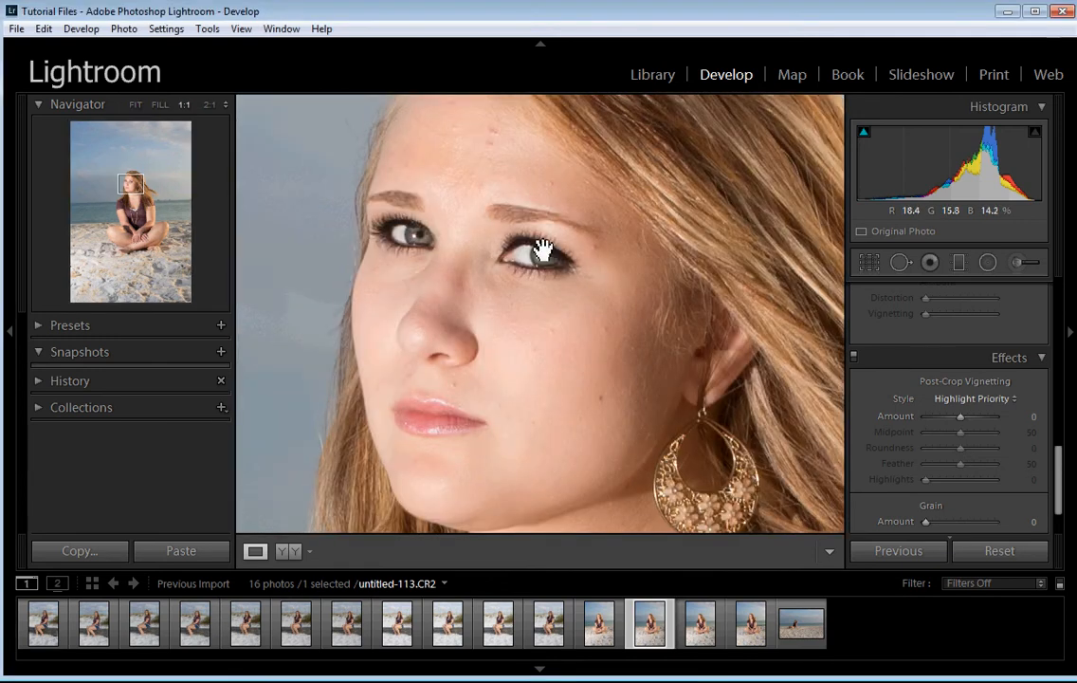
pyautogui.click(209, 105)
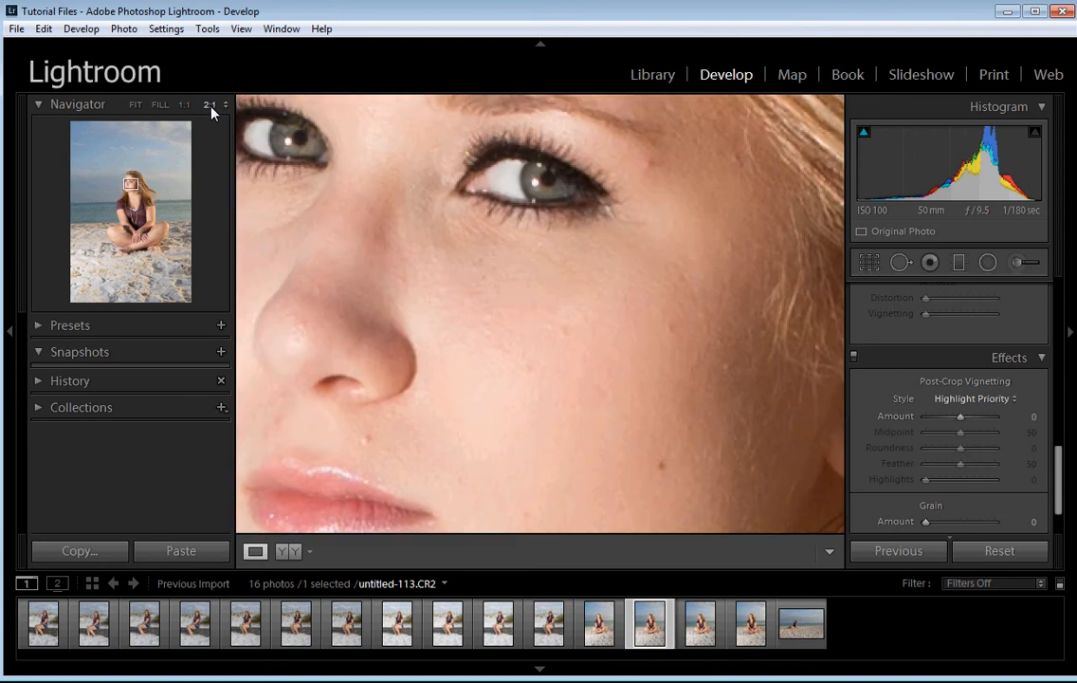
pyautogui.click(184, 105)
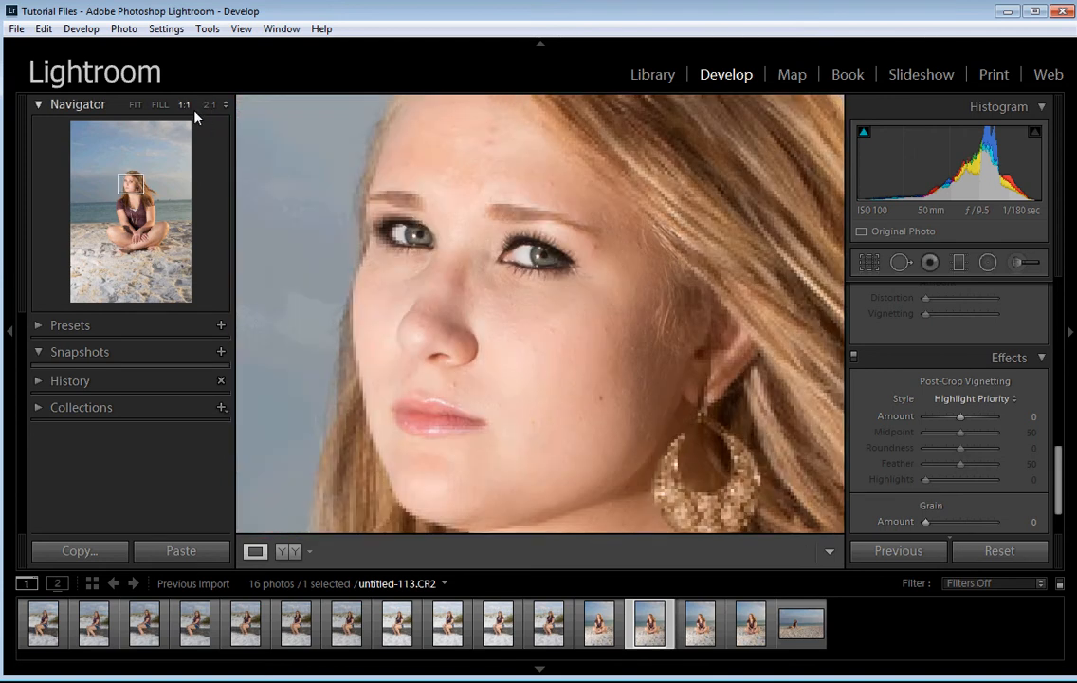
pyautogui.click(483, 213)
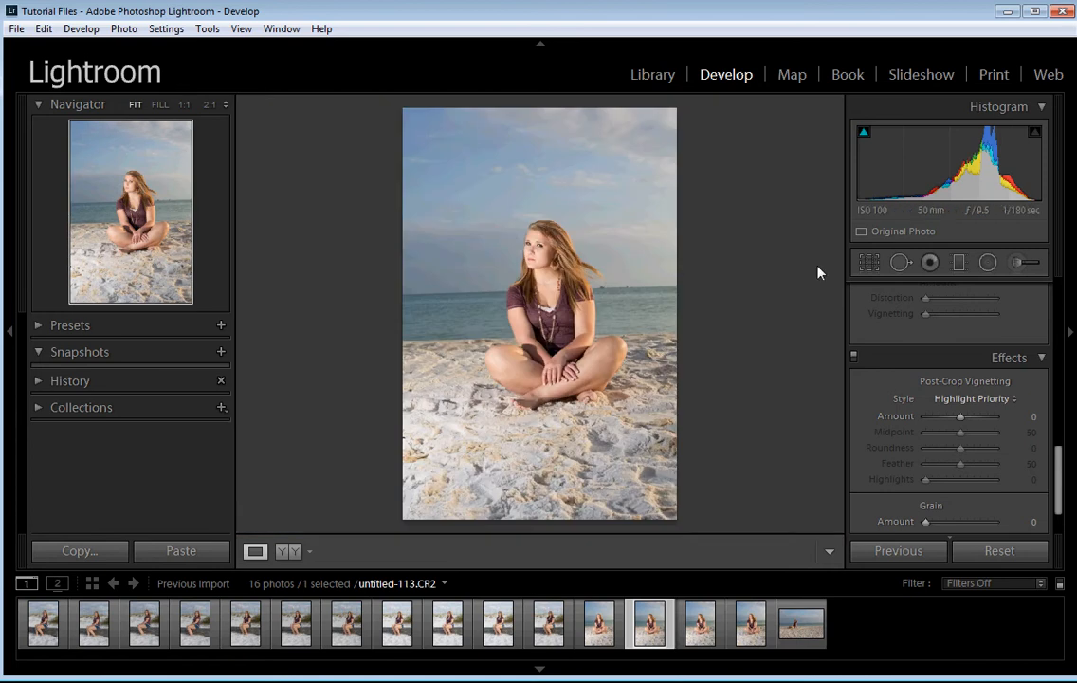
# Crop the photo to the 4 x 5 / 8 x 10 aspect ratio, framed closely around the seated woman
pyautogui.click(869, 263)
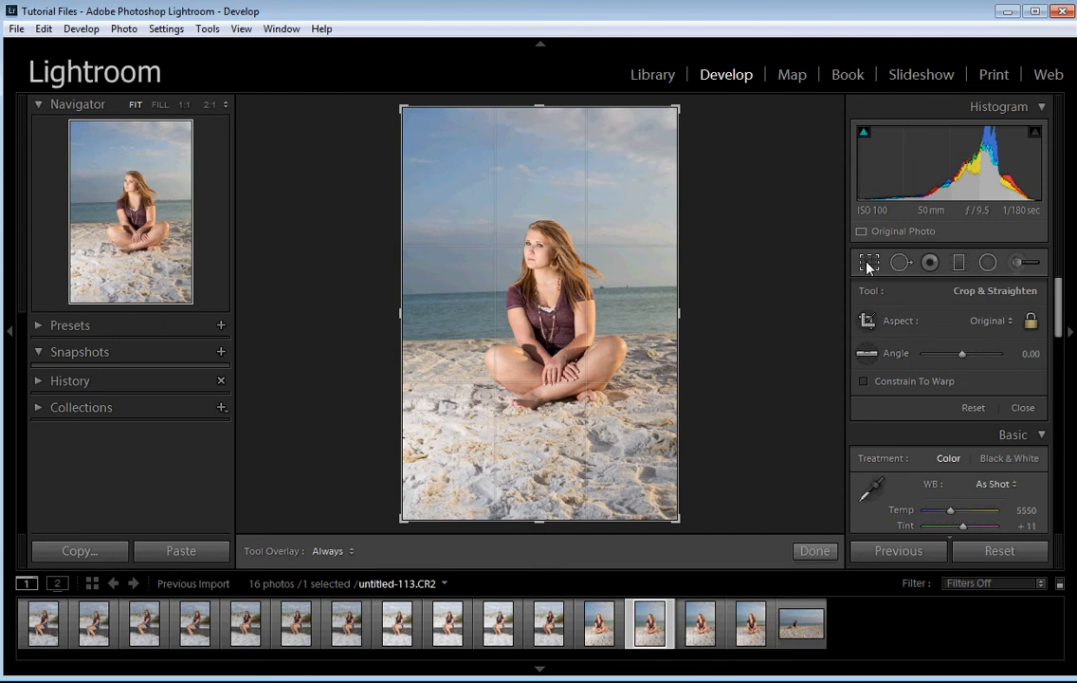
pyautogui.click(977, 323)
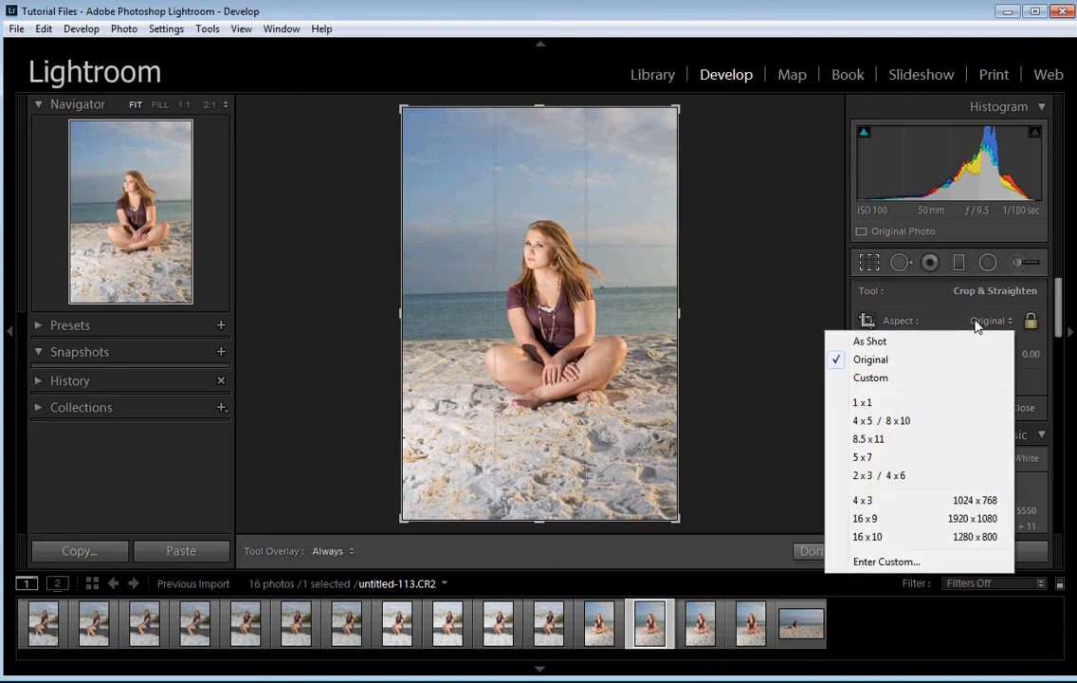
pyautogui.click(920, 420)
pyautogui.moveTo(569, 141); pyautogui.dragTo(567, 192)
pyautogui.moveTo(557, 246); pyautogui.dragTo(548, 283)
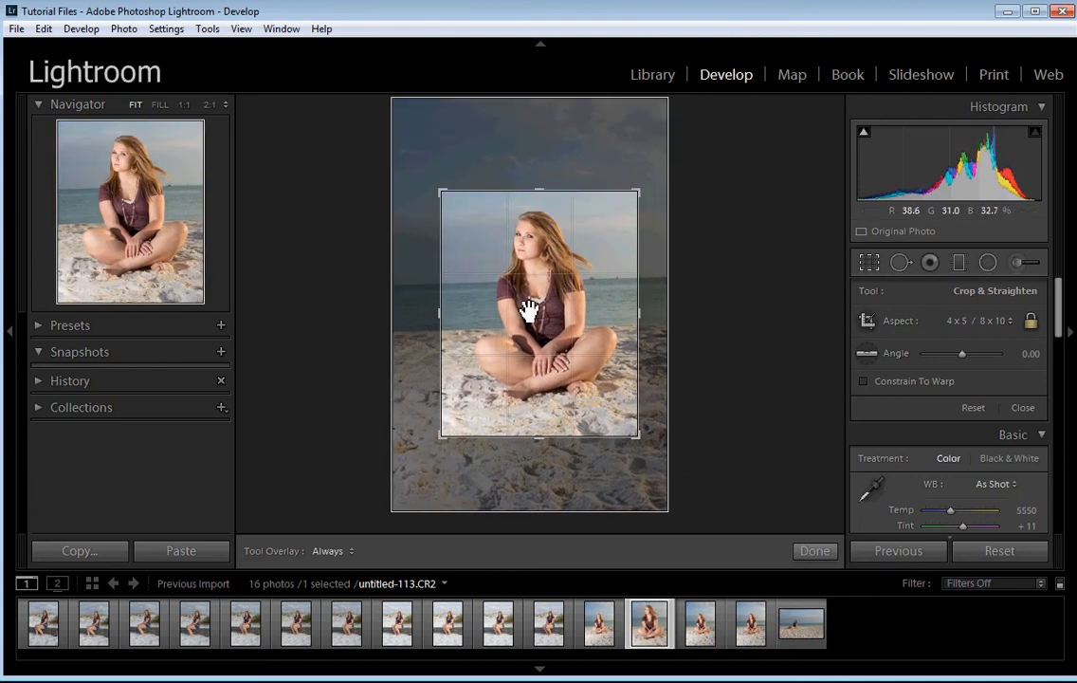
pyautogui.moveTo(529, 312); pyautogui.dragTo(527, 313)
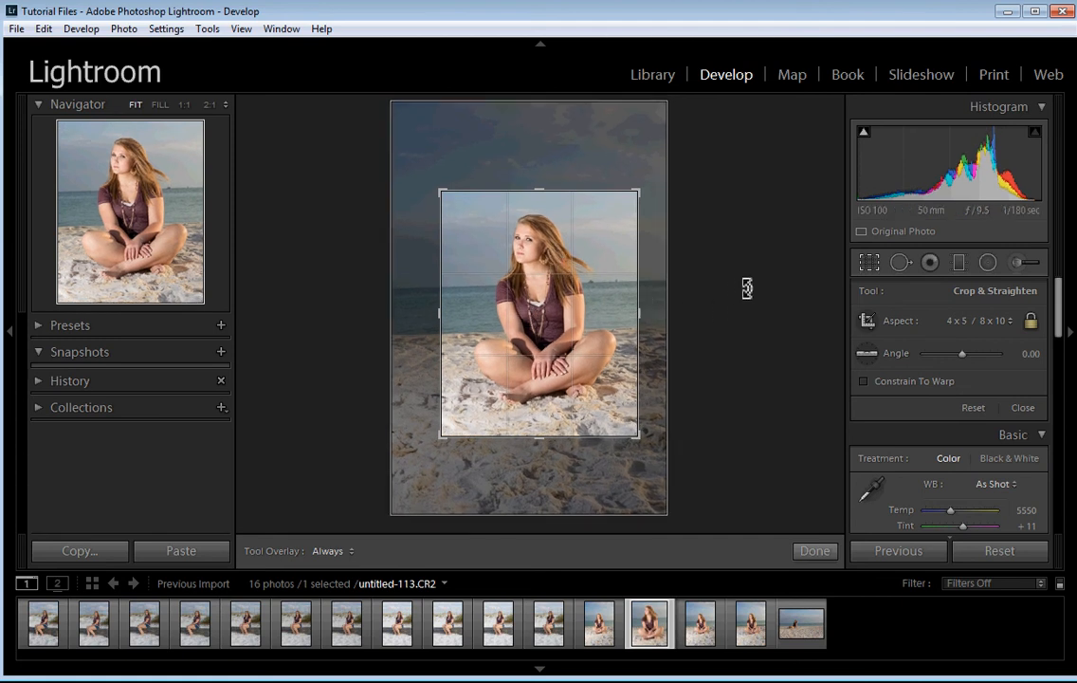
# Rotate the photo to an angle of 1.46 to level the horizon, reposition it slightly in the frame, and apply the crop
pyautogui.moveTo(748, 292); pyautogui.dragTo(754, 297)
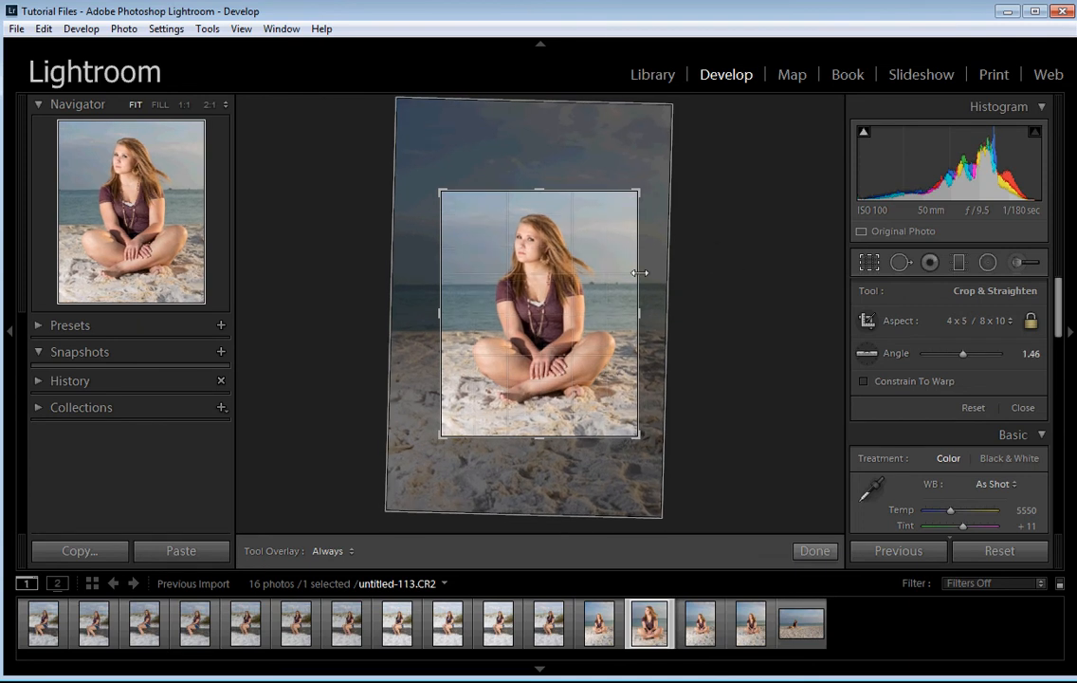
pyautogui.moveTo(572, 303); pyautogui.dragTo(571, 307)
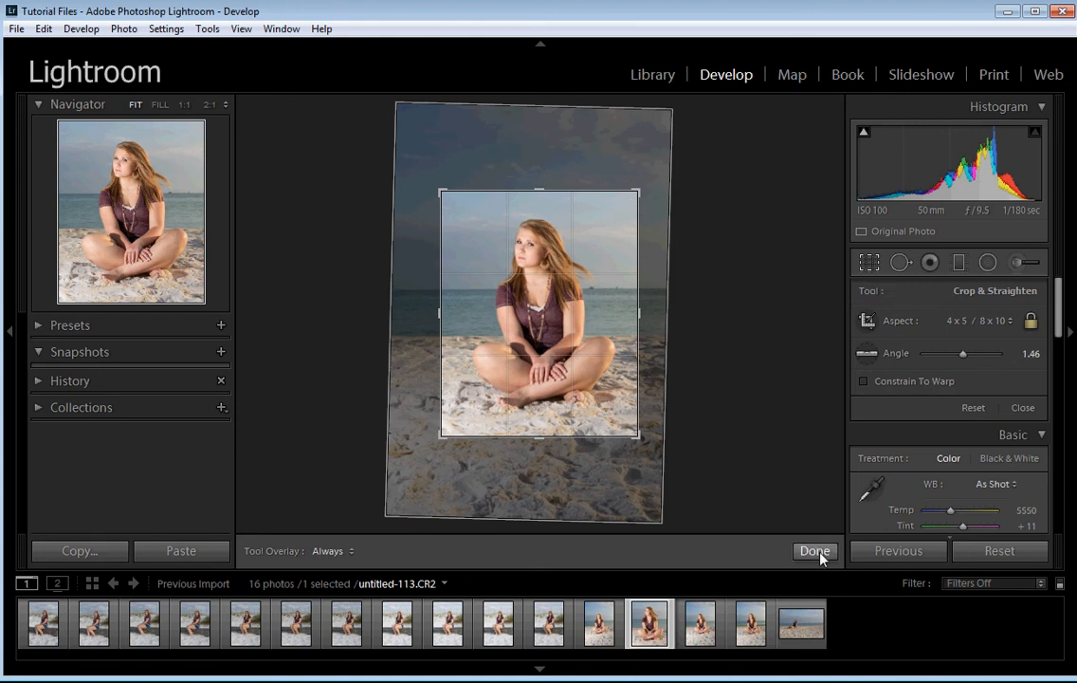
pyautogui.click(870, 264)
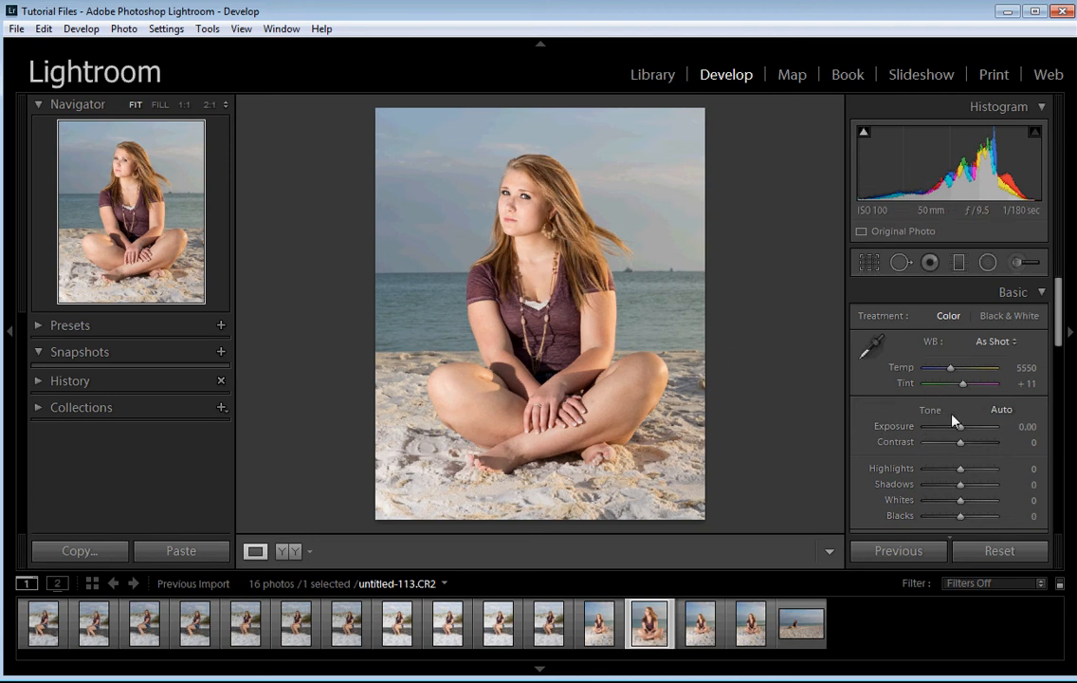
# Apply the automatic tone correction, overriding Exposure with 0.00 and Highlights with -20
pyautogui.click(1002, 411)
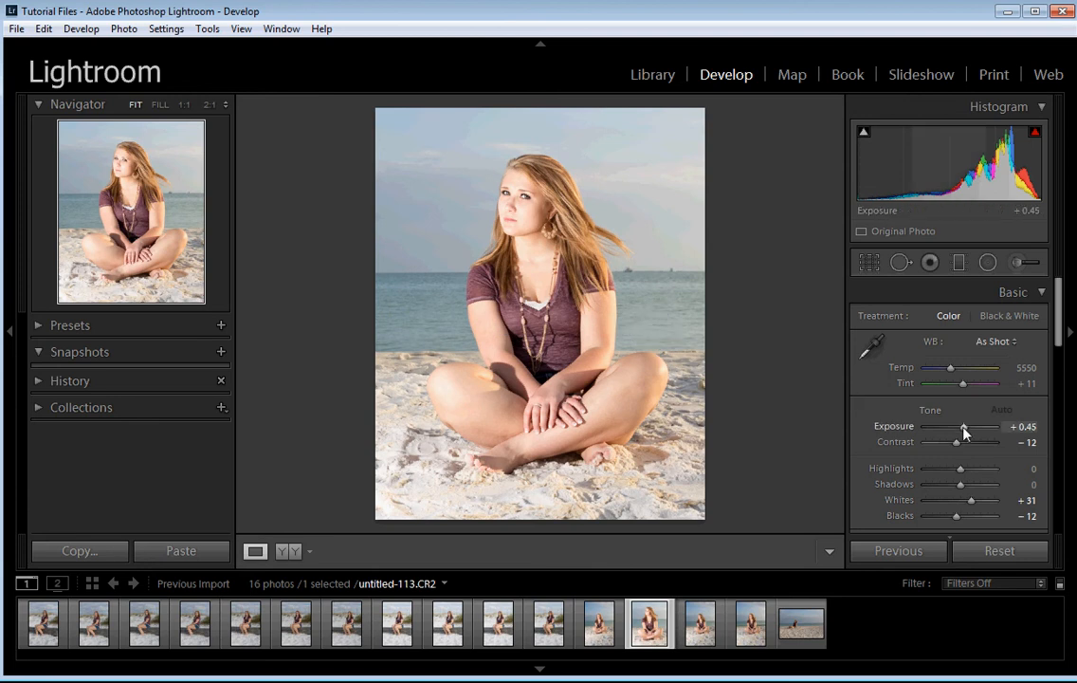
pyautogui.press('Up')
pyautogui.press('Down')
pyautogui.press('Down')
pyautogui.press('Down')
pyautogui.press('Down')
pyautogui.press('Down')
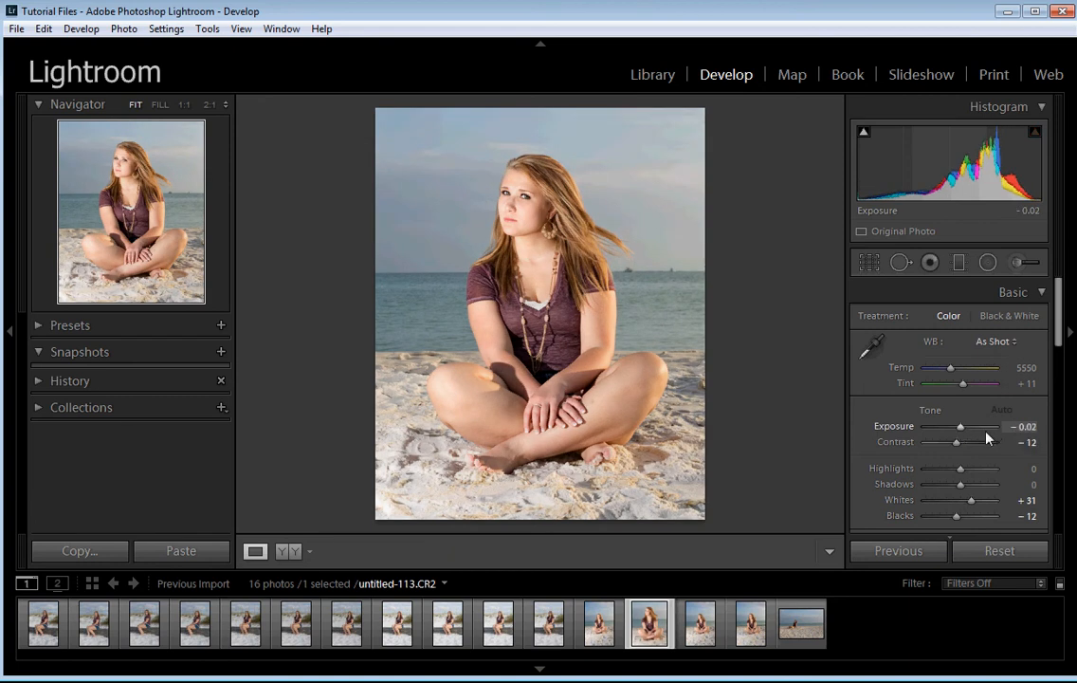
pyautogui.doubleClick(962, 427)
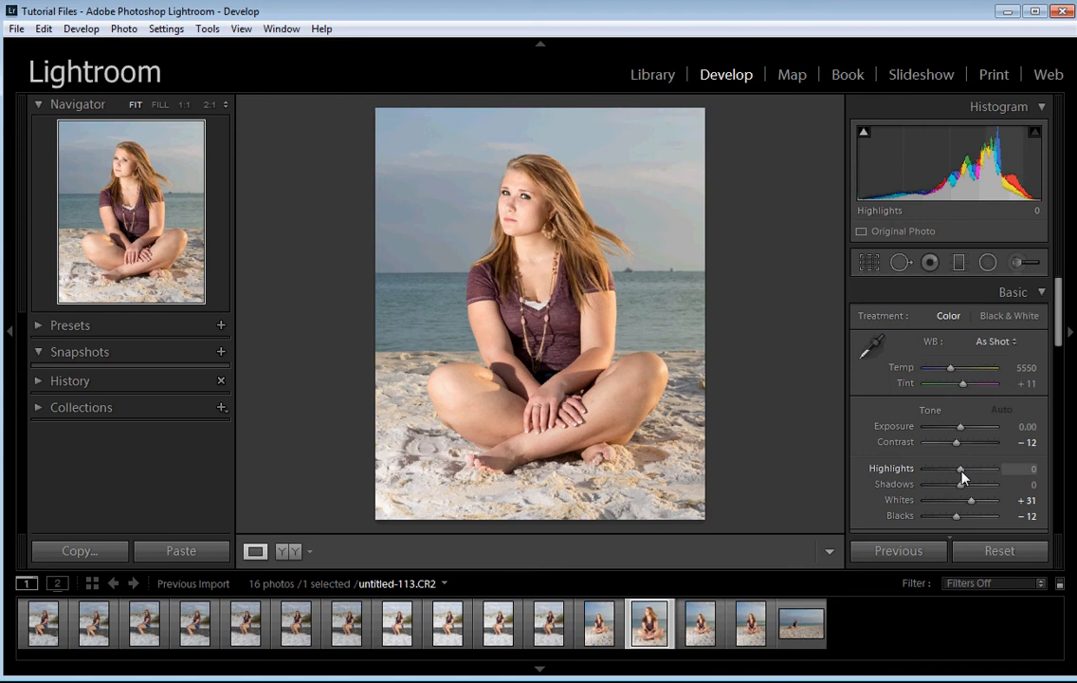
pyautogui.moveTo(962, 476)
pyautogui.mouseDown()
pyautogui.moveTo(999, 476)
pyautogui.moveTo(927, 485)
pyautogui.moveTo(959, 477)
pyautogui.mouseUp()
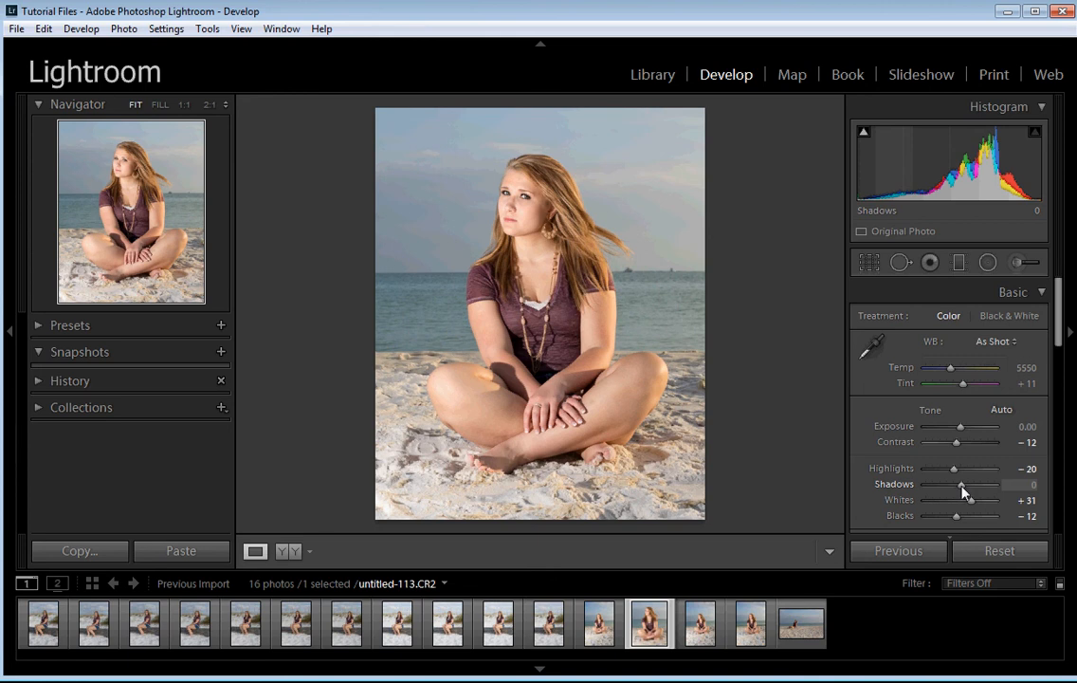
pyautogui.moveTo(961, 489); pyautogui.dragTo(998, 484)
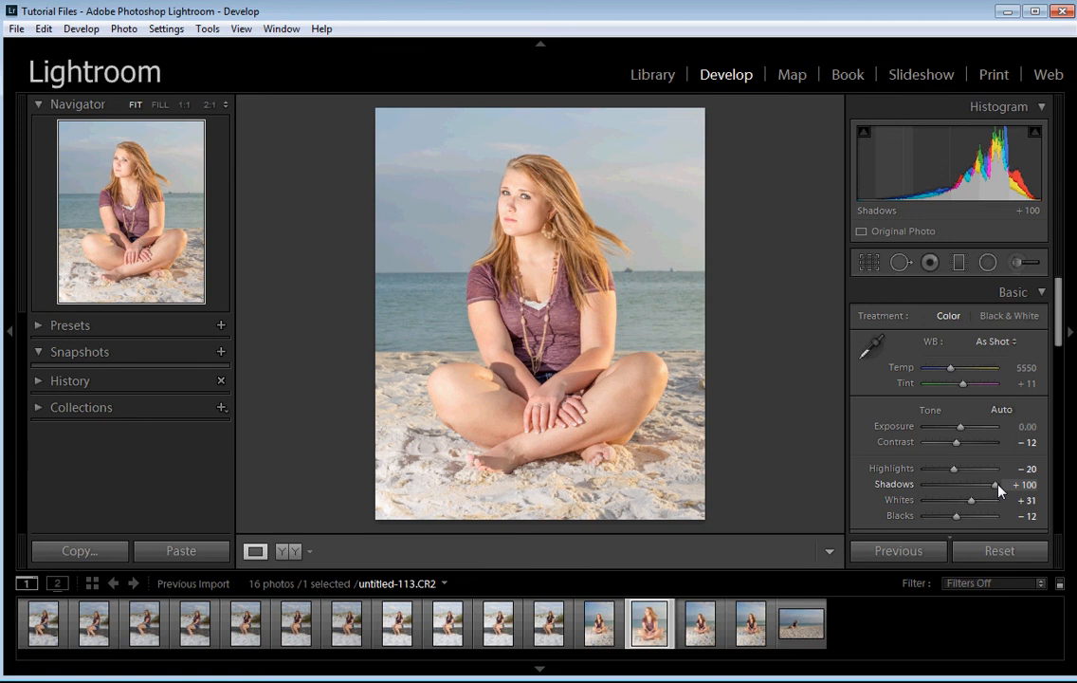
pyautogui.moveTo(997, 484); pyautogui.dragTo(908, 501)
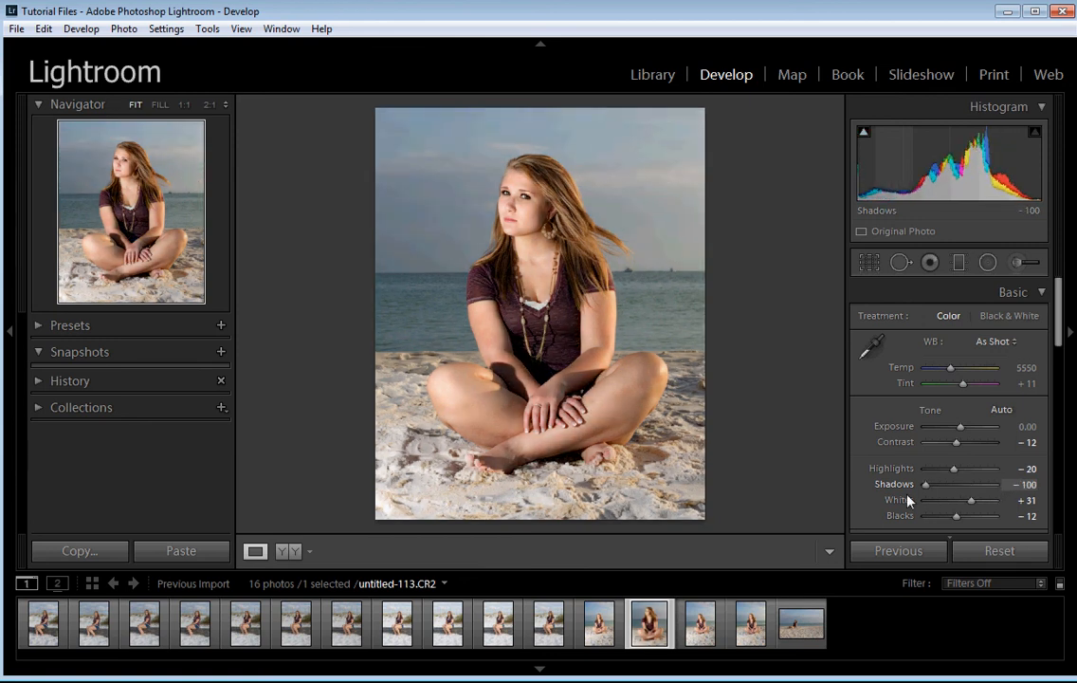
pyautogui.doubleClick(925, 485)
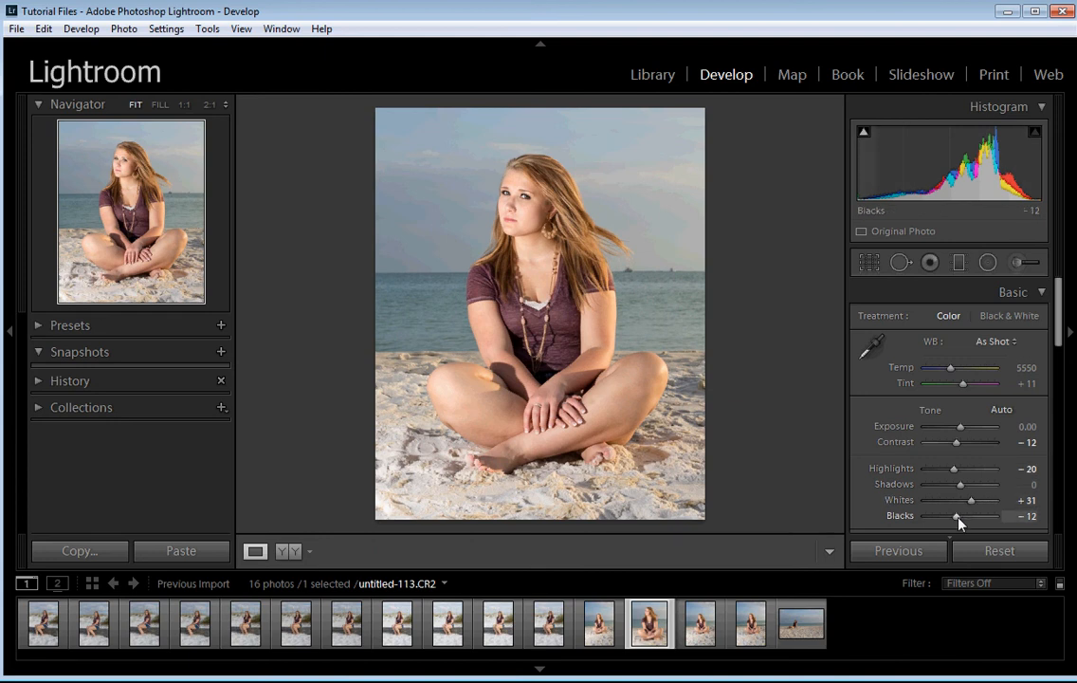
# Deepen the photo's dark tones by setting Blacks to -32
pyautogui.press('Down')
pyautogui.press('Down')
pyautogui.press('Down')
pyautogui.press('Down')
pyautogui.press('Down')
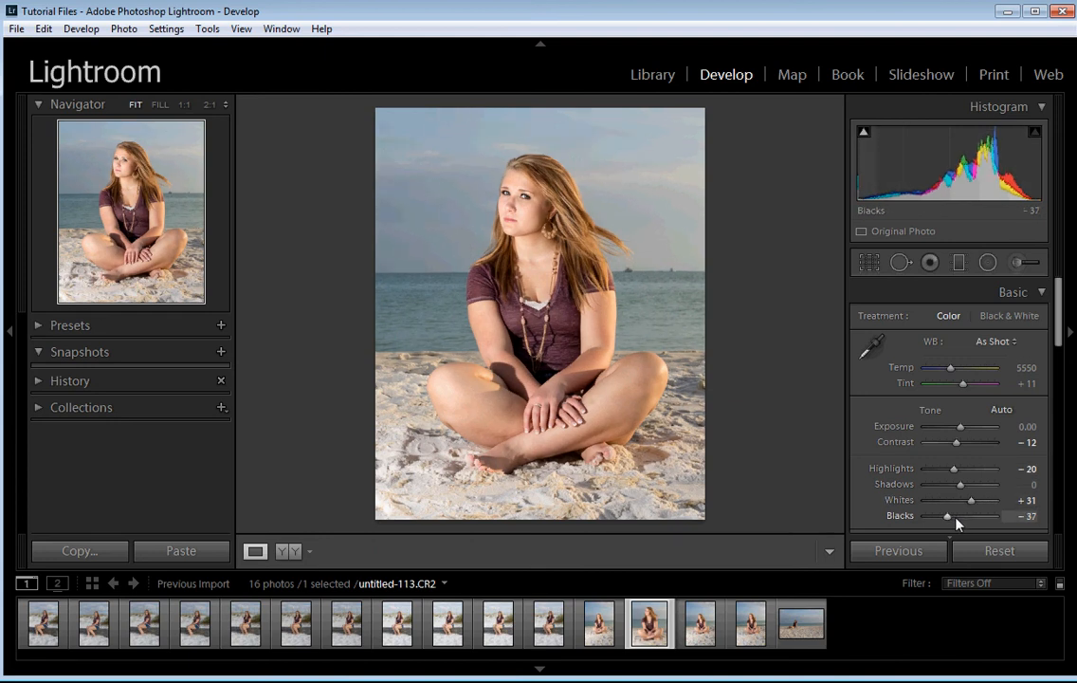
pyautogui.press('Up')
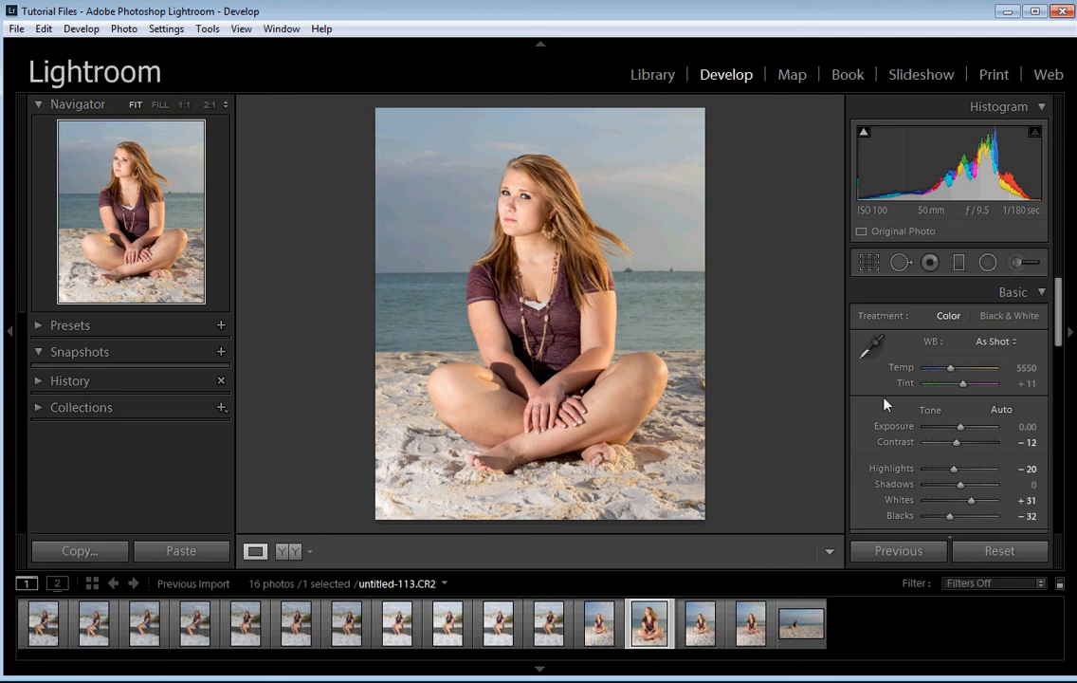
# Soften the skin by setting Clarity to -10, judging the effect on the woman's face at 1:1
pyautogui.scroll(-3, 884, 404)
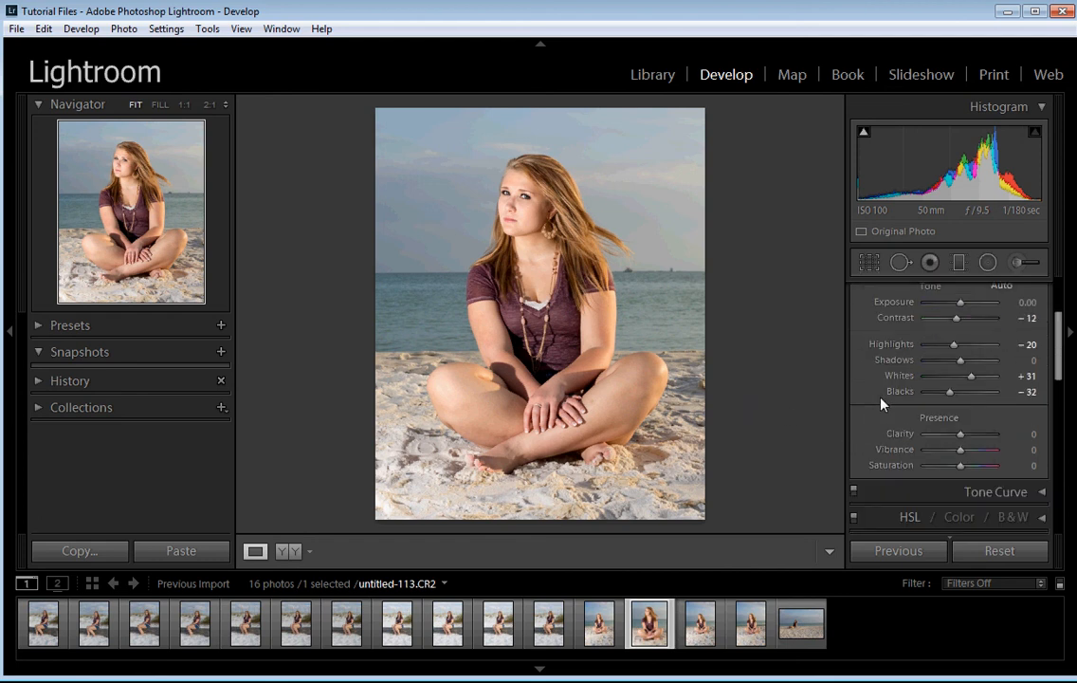
pyautogui.click(533, 192)
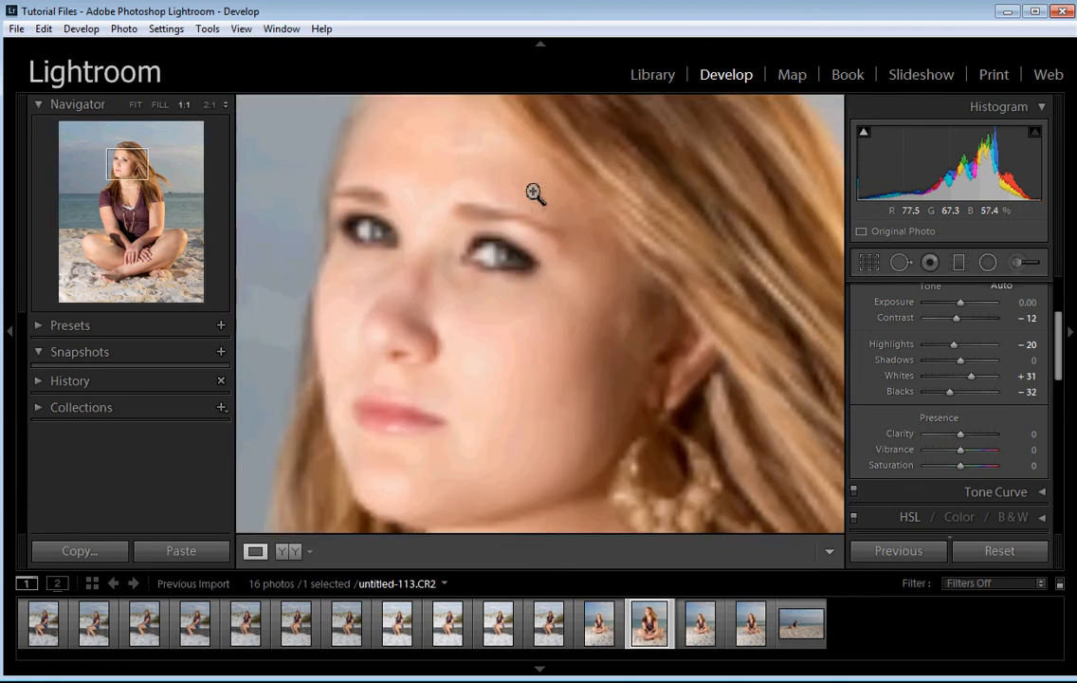
pyautogui.moveTo(582, 215); pyautogui.dragTo(599, 247)
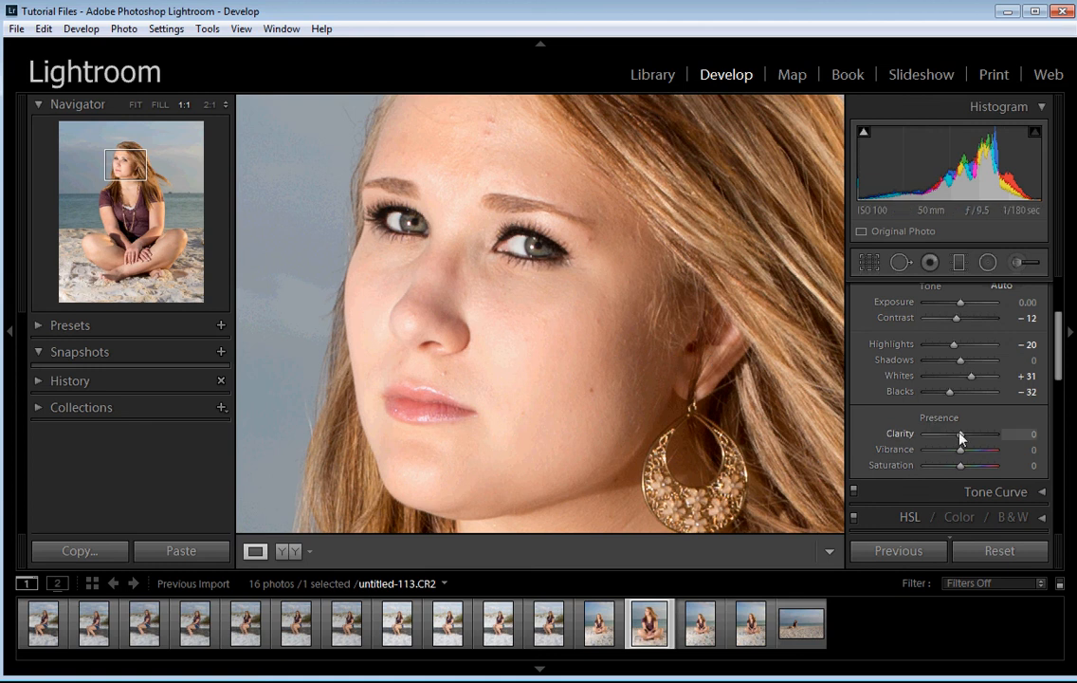
pyautogui.moveTo(960, 436); pyautogui.dragTo(956, 438)
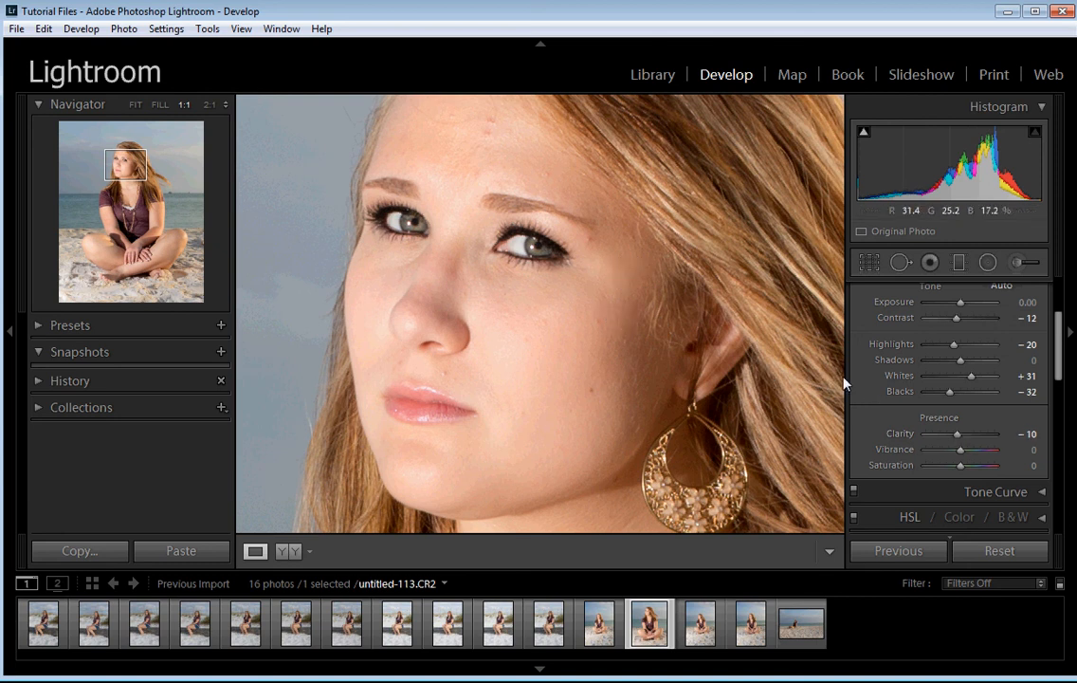
pyautogui.moveTo(958, 435)
pyautogui.mouseDown()
pyautogui.moveTo(943, 437)
pyautogui.moveTo(960, 438)
pyautogui.mouseUp()
pyautogui.click(690, 361)
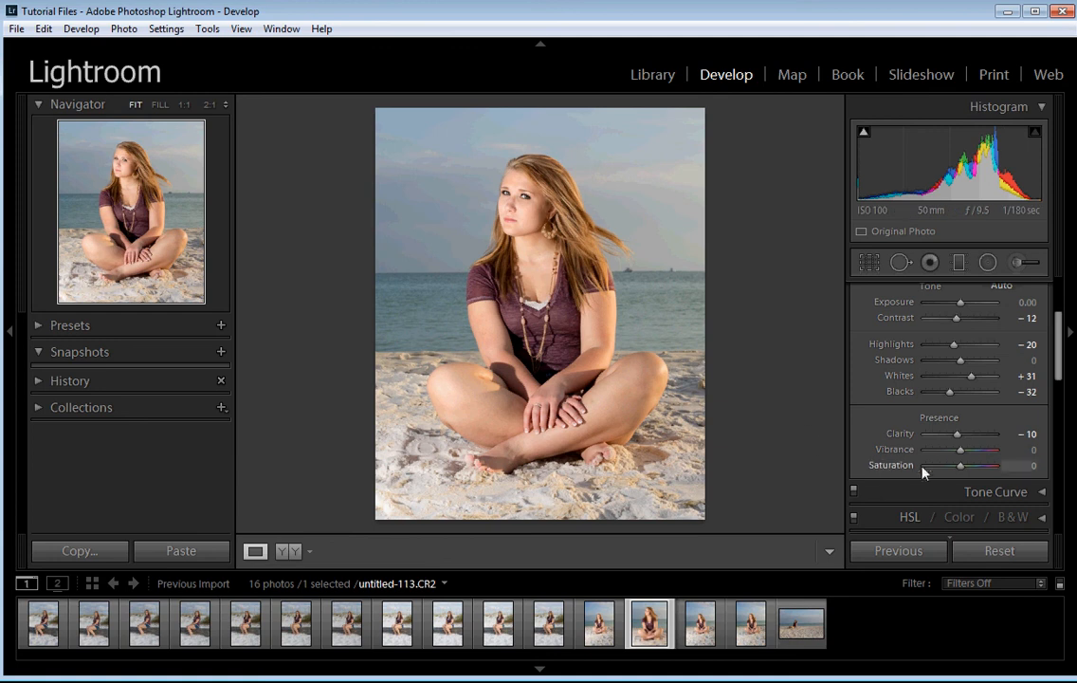
# Boost the photo's colors by setting Vibrance to +30
pyautogui.moveTo(956, 457); pyautogui.dragTo(969, 454)
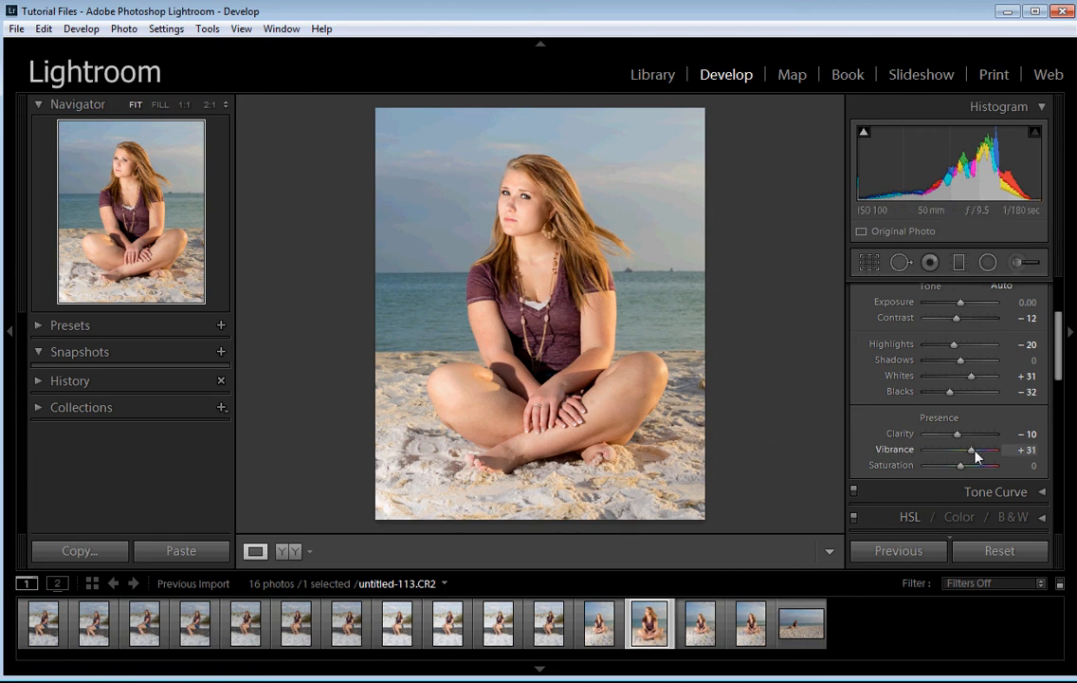
pyautogui.moveTo(976, 456)
pyautogui.mouseDown()
pyautogui.moveTo(995, 449)
pyautogui.moveTo(931, 457)
pyautogui.moveTo(962, 459)
pyautogui.mouseUp()
pyautogui.press('Up')
pyautogui.press('Up')
pyautogui.press('Up')
pyautogui.press('Up')
pyautogui.press('Up')
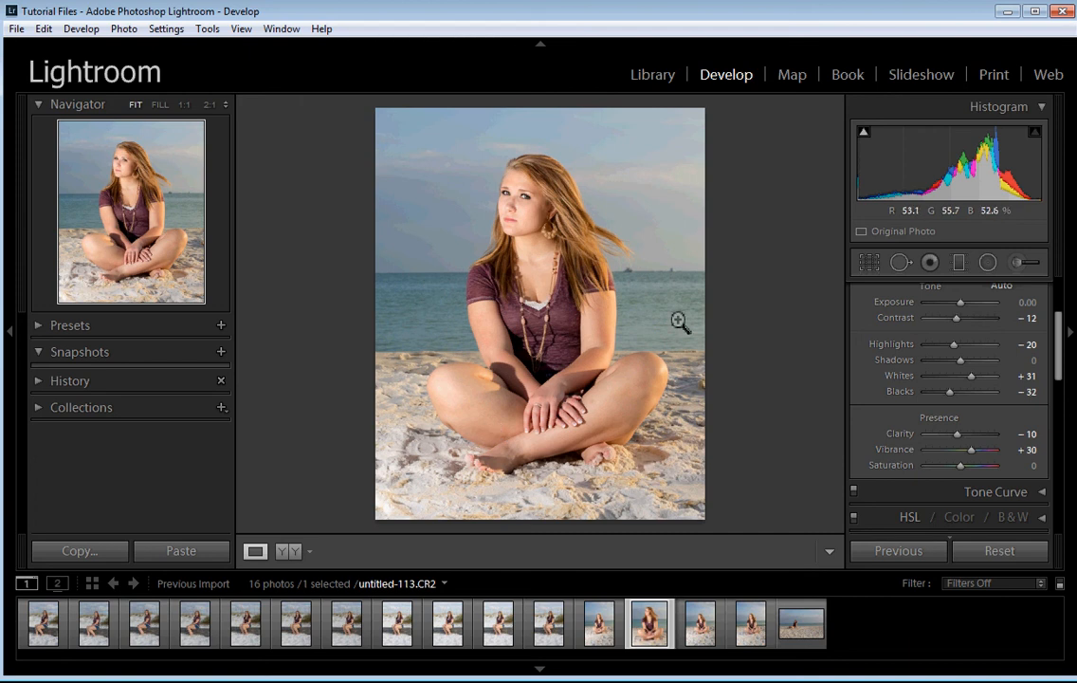
# Add a white post-crop vignette around the photo with an Amount of +59, keeping the Highlight Priority style
pyautogui.scroll(-5, 863, 383)
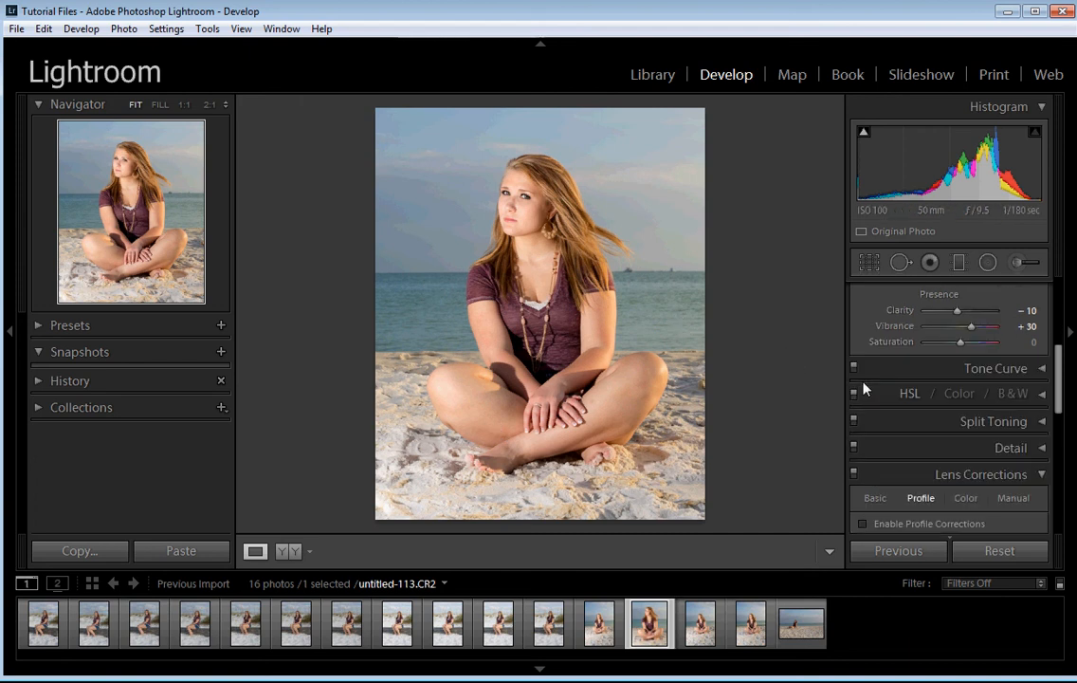
pyautogui.scroll(-6, 868, 386)
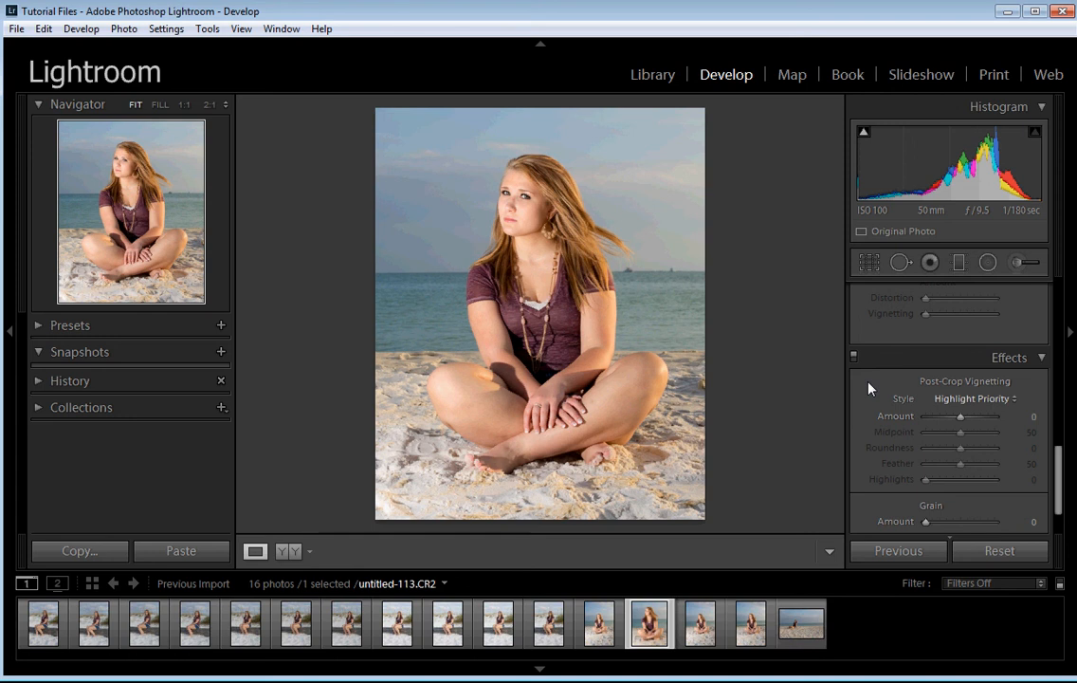
pyautogui.moveTo(960, 421); pyautogui.dragTo(968, 421)
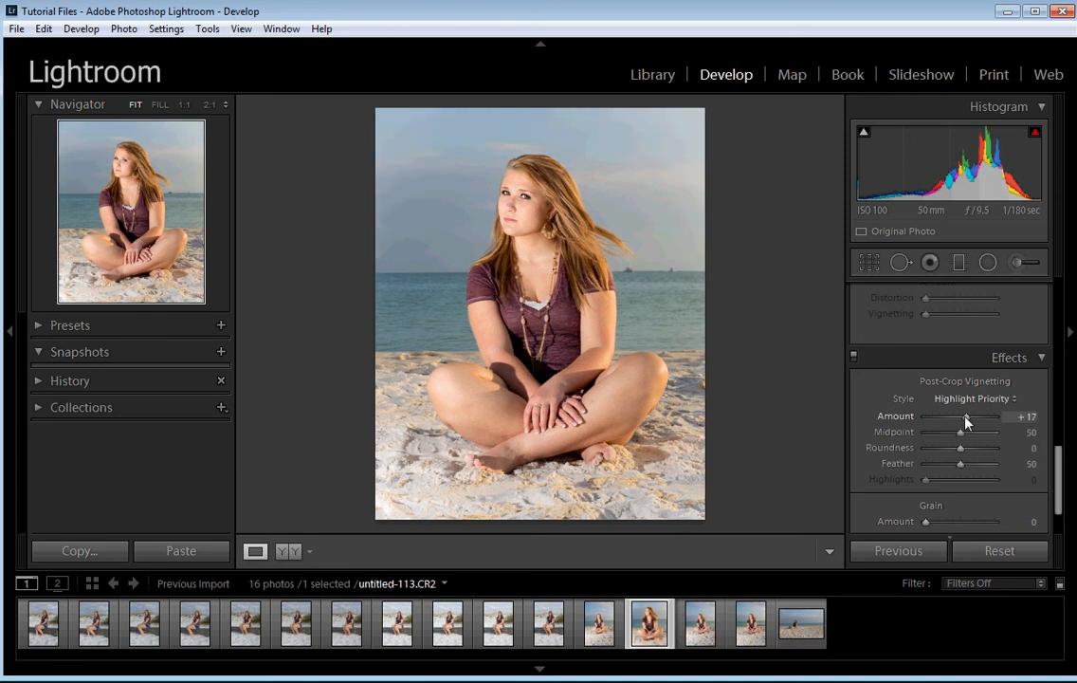
pyautogui.press('Up')
pyautogui.press('Up')
pyautogui.press('Up')
pyautogui.press('Up')
pyautogui.press('Up')
pyautogui.press('Up')
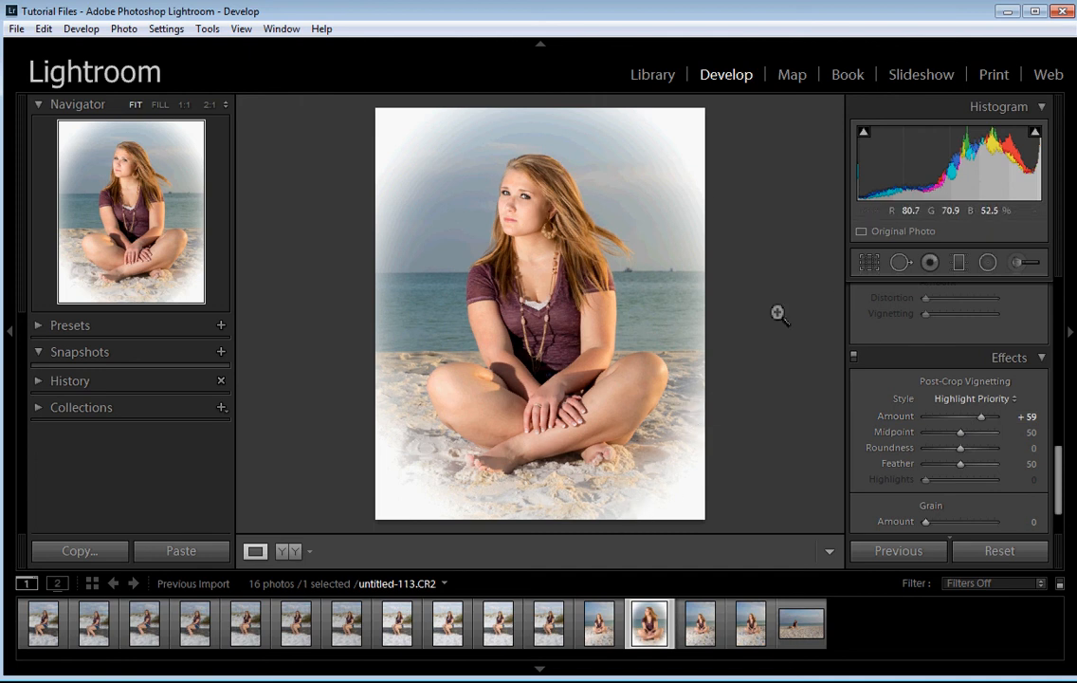
# Move the photo slightly upward within the crop frame, apply the crop, and compare the edited photo with its before version
pyautogui.click(870, 267)
pyautogui.moveTo(555, 294); pyautogui.dragTo(553, 284)
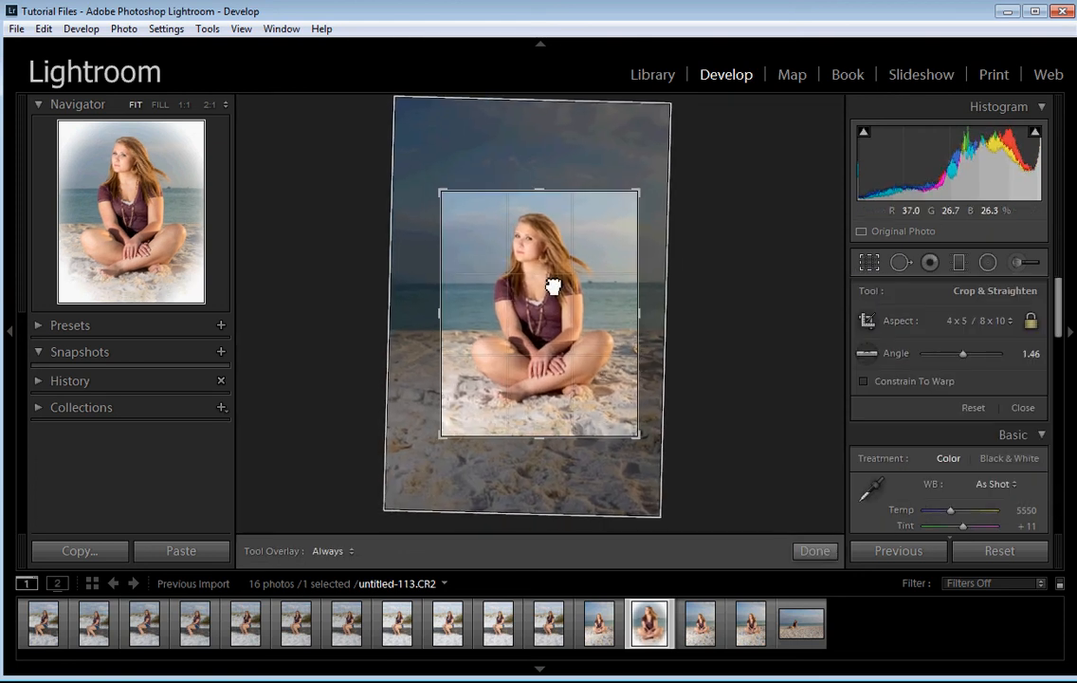
pyautogui.click(871, 273)
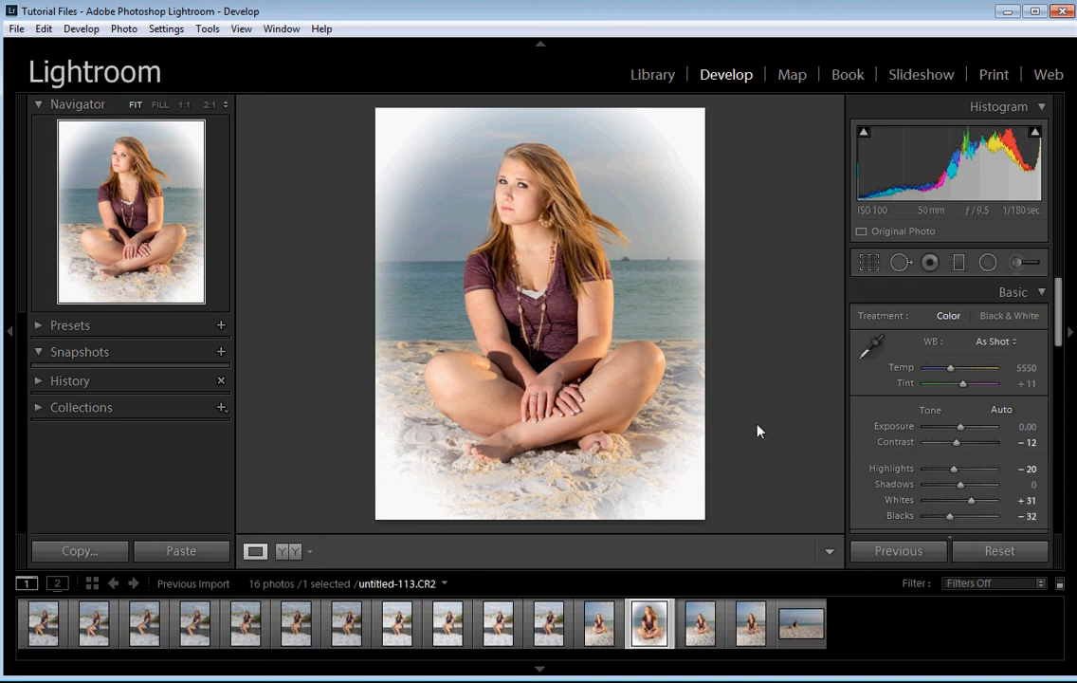
pyautogui.press('\\')
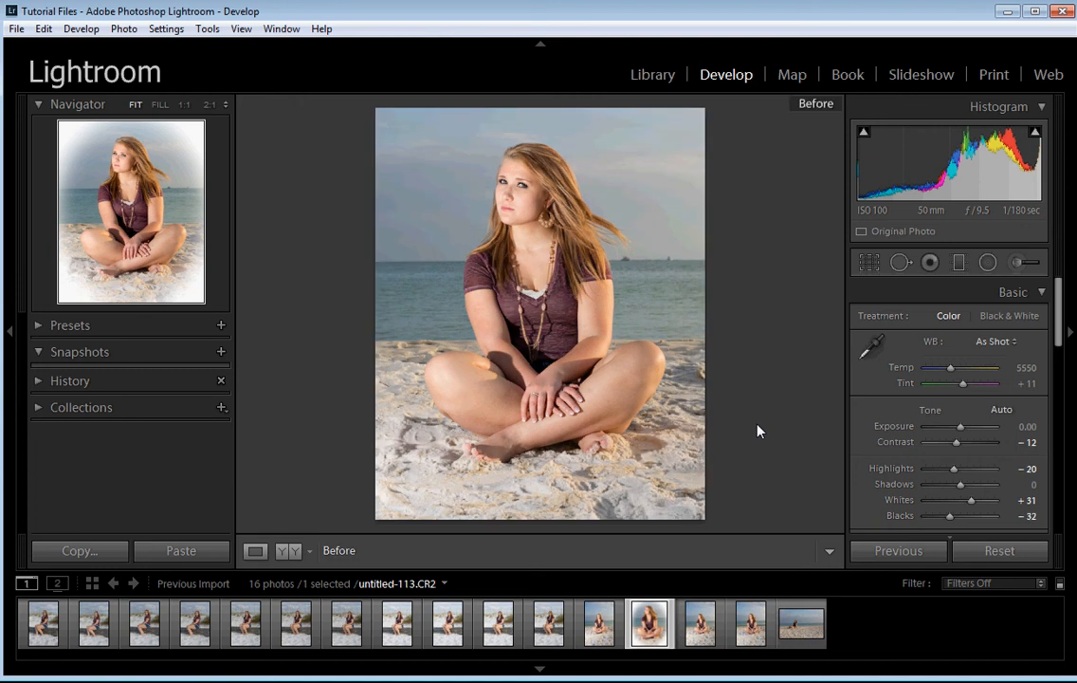
pyautogui.press('\\')
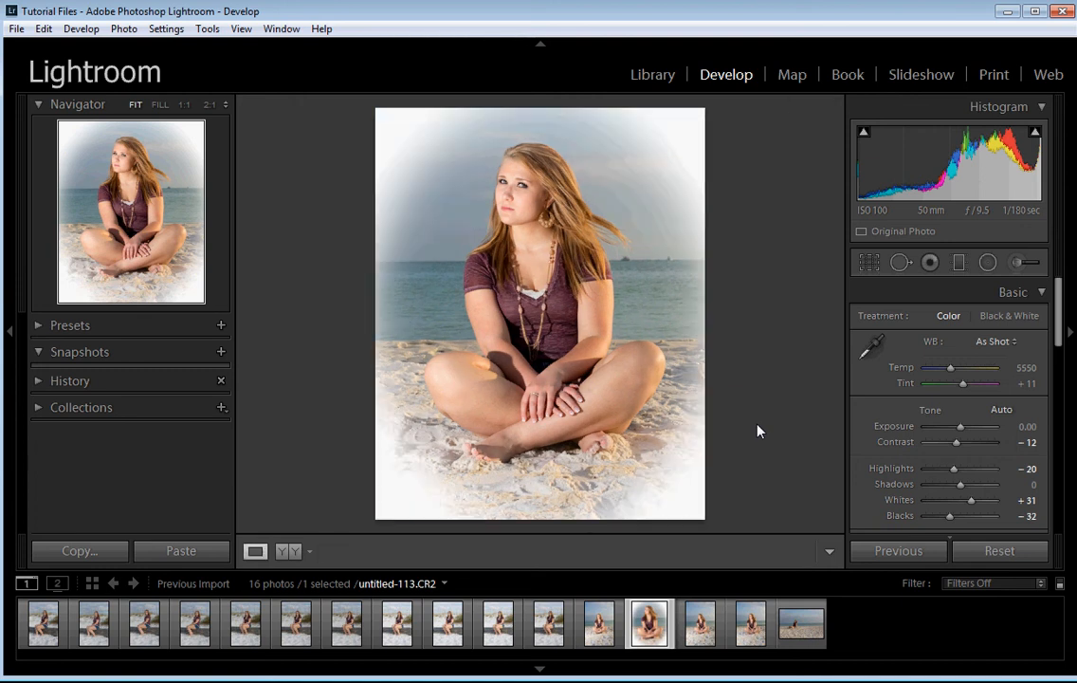